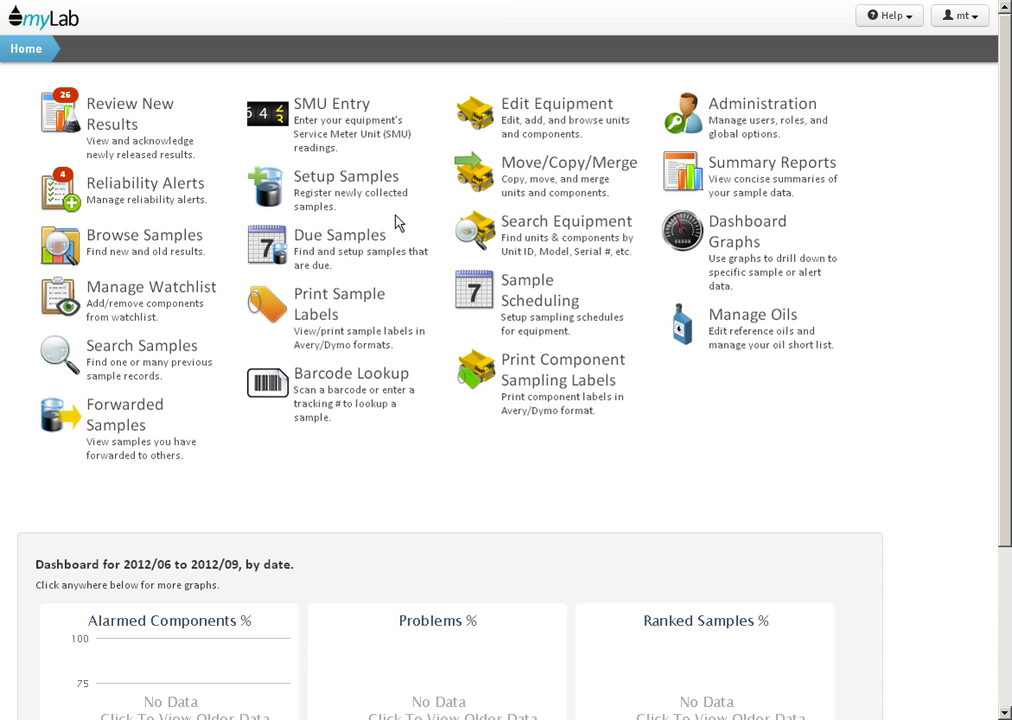
Step: Open the sampling settings of the ENGINE component on dozer D0107 for customer MYLAB TEST 1
click(549, 118)
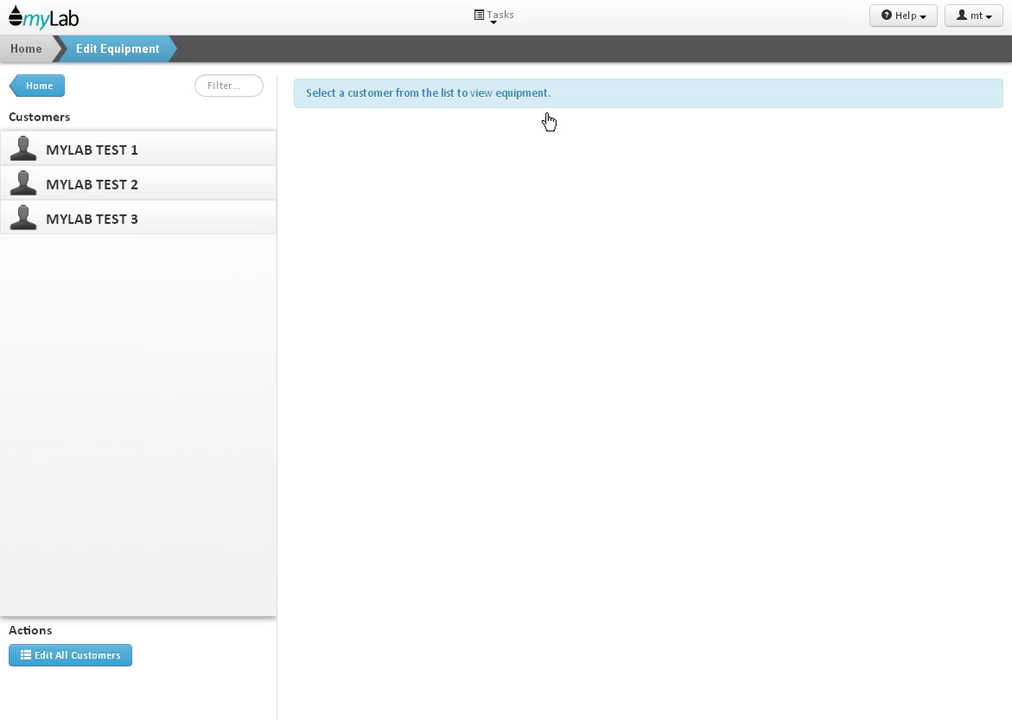
click(129, 155)
click(81, 158)
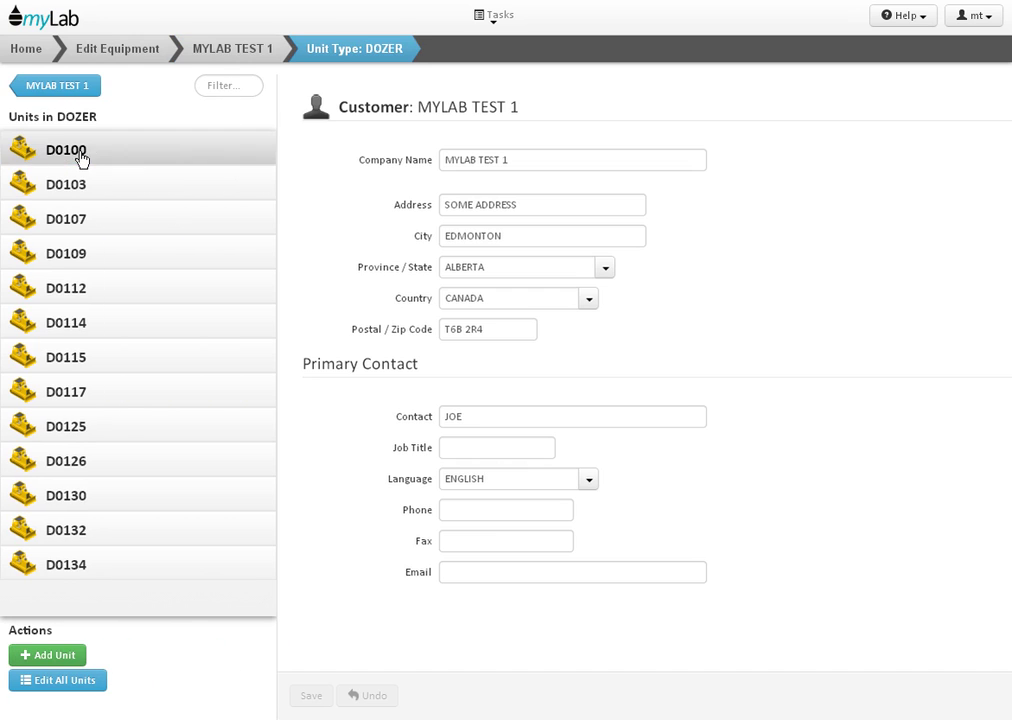
click(74, 219)
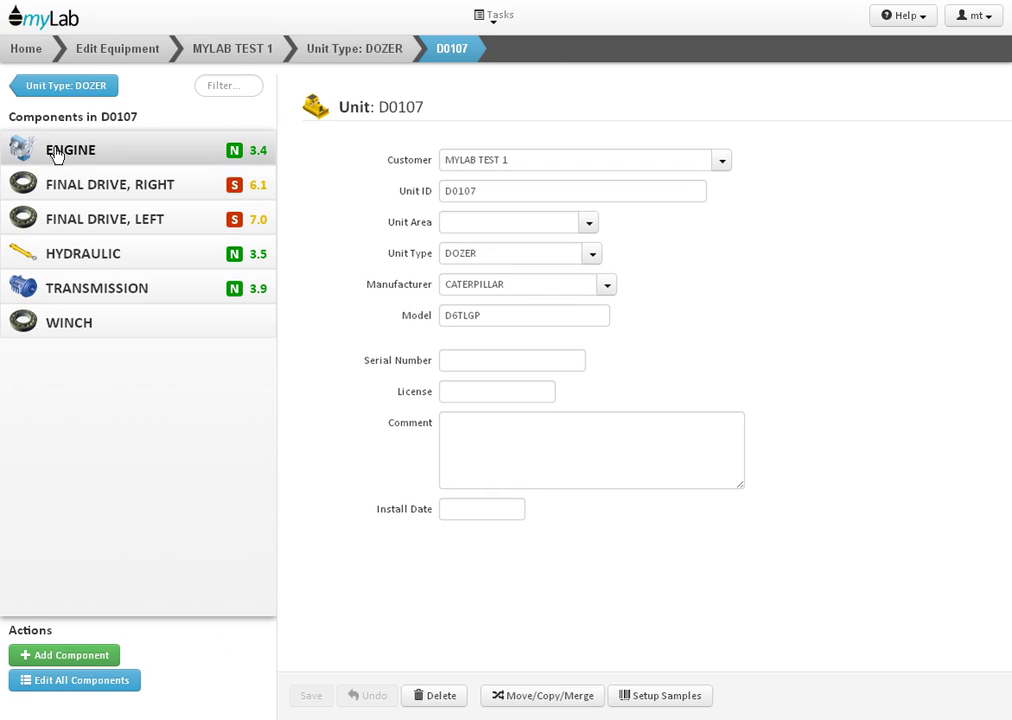
click(61, 151)
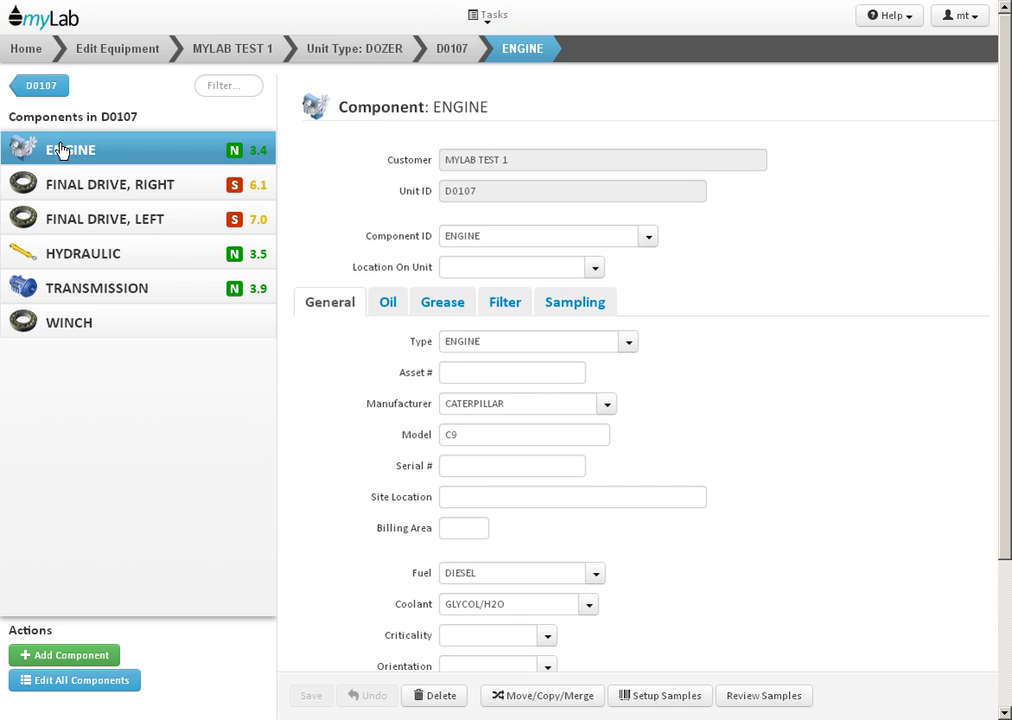
click(575, 306)
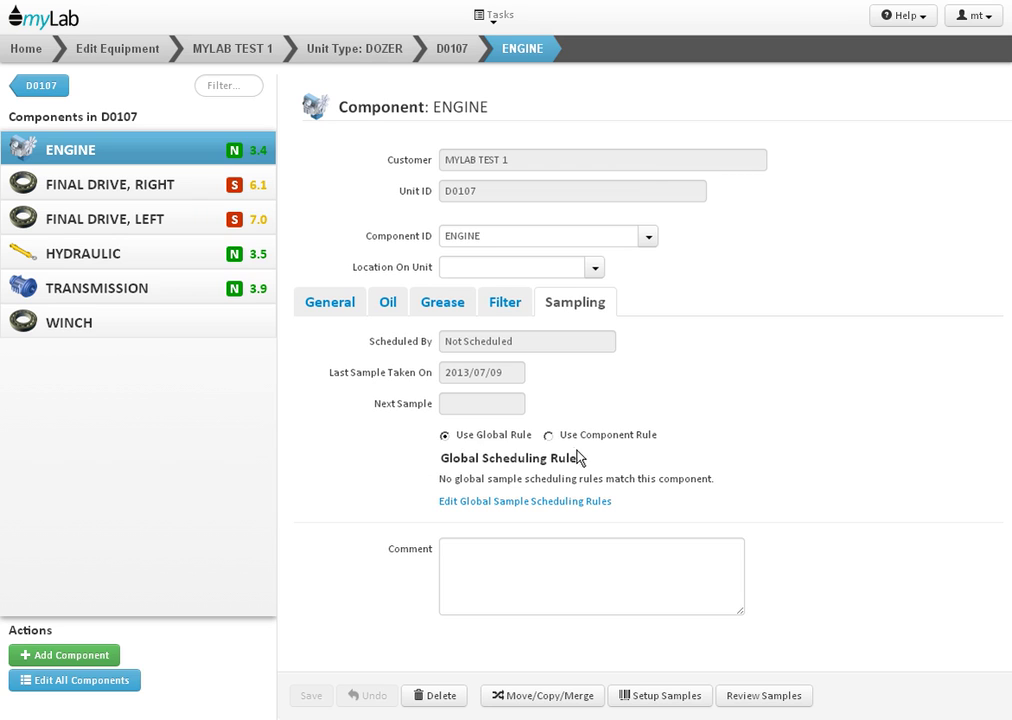
Step: Give the engine its own component scheduling rule, sampling every 3 months, and save it
click(549, 436)
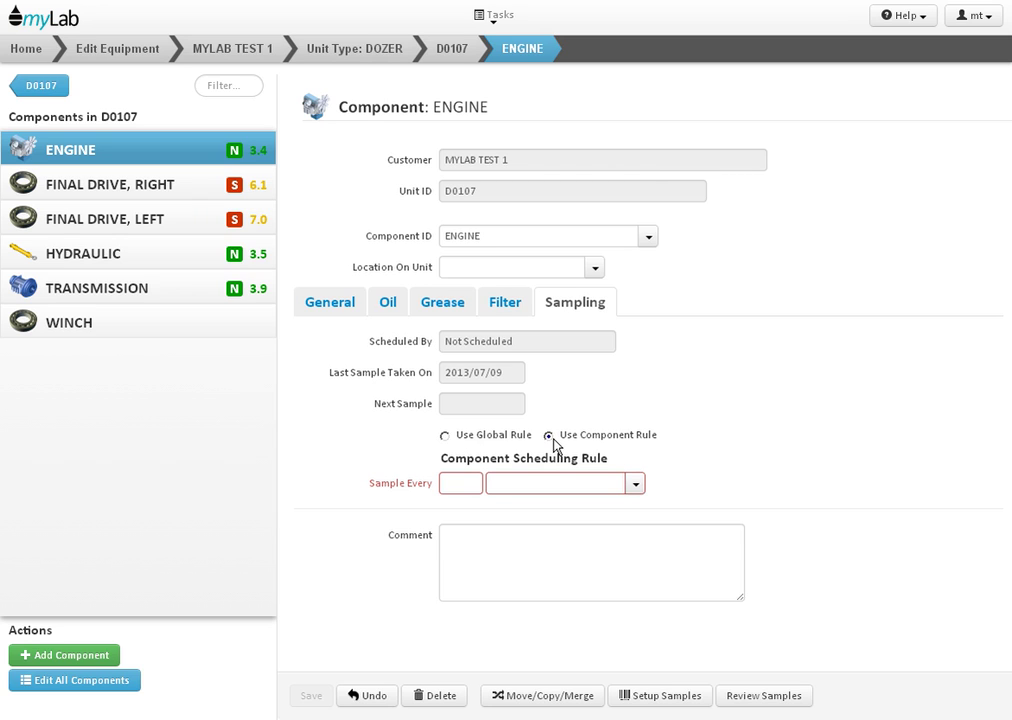
click(465, 483)
text(3)
click(636, 485)
click(549, 566)
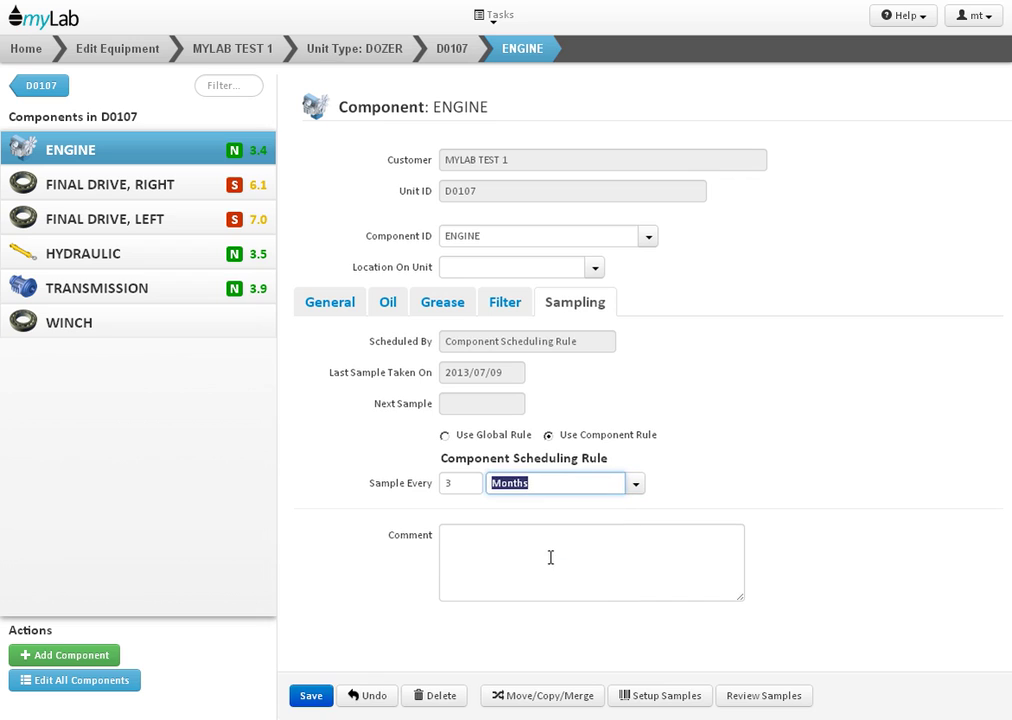
click(312, 696)
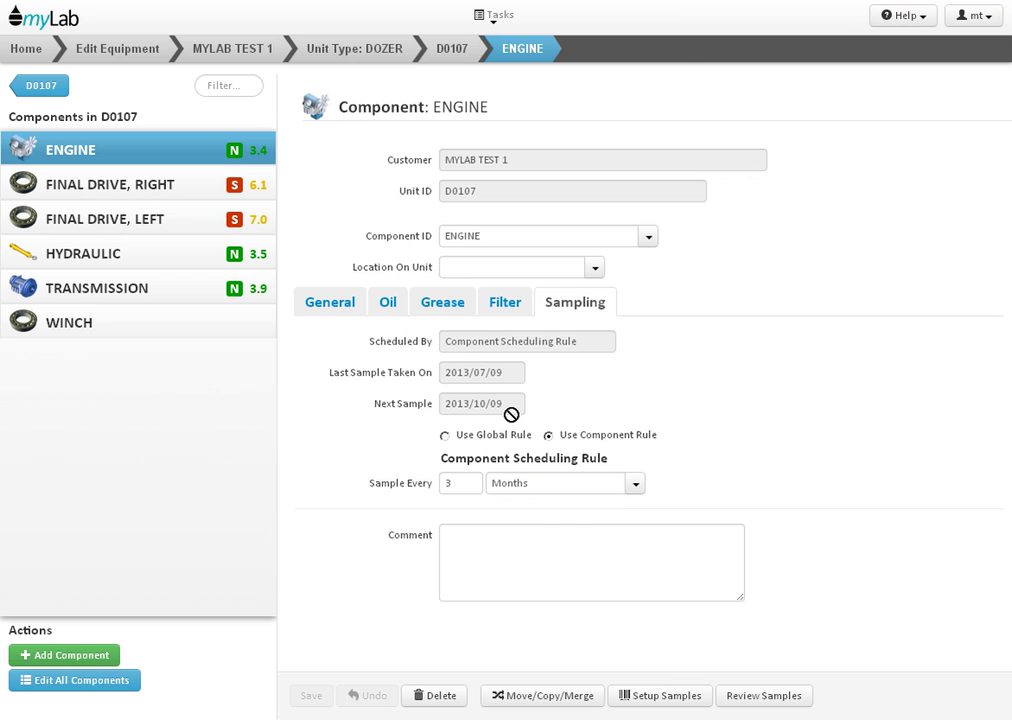
Step: Add a global sample scheduling rule with a sampling interval of 3 months
click(27, 50)
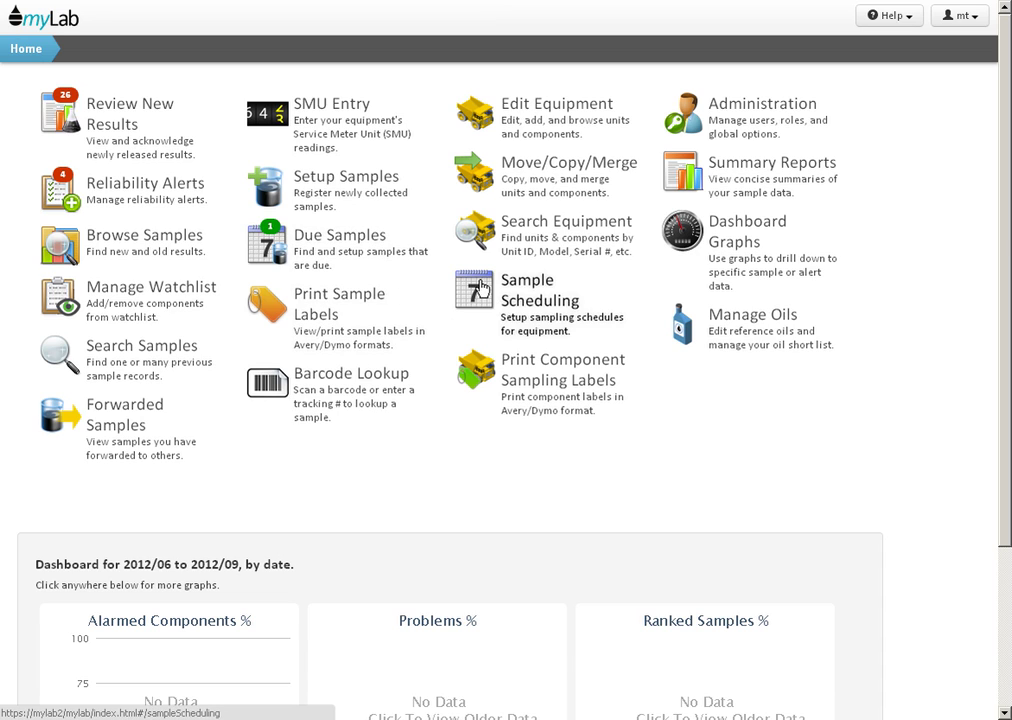
click(482, 288)
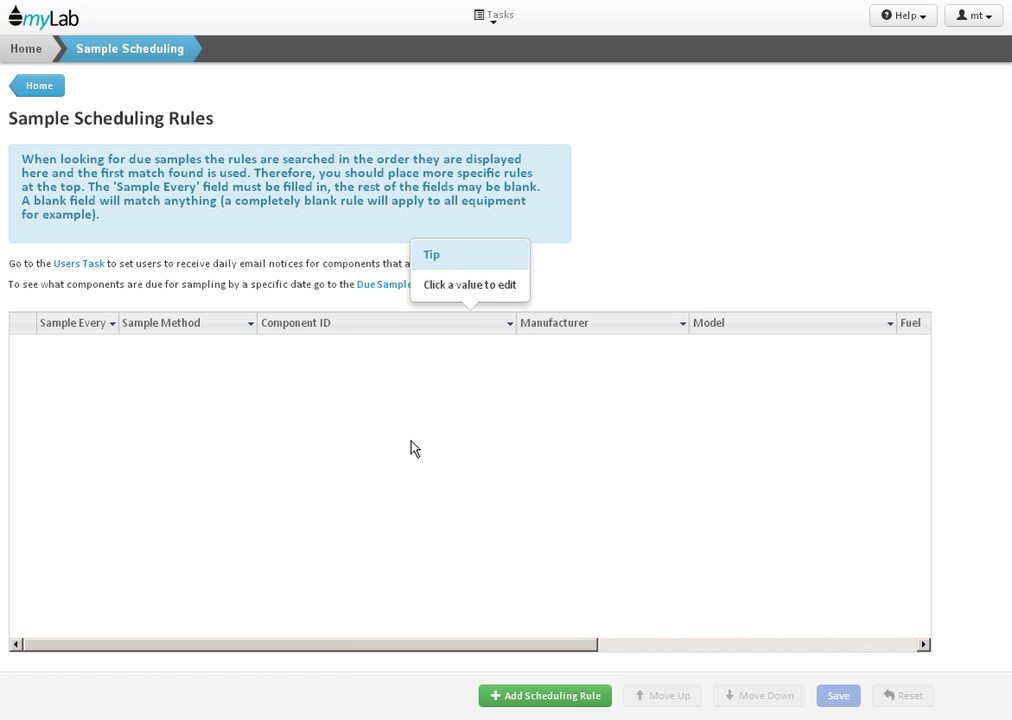
click(547, 697)
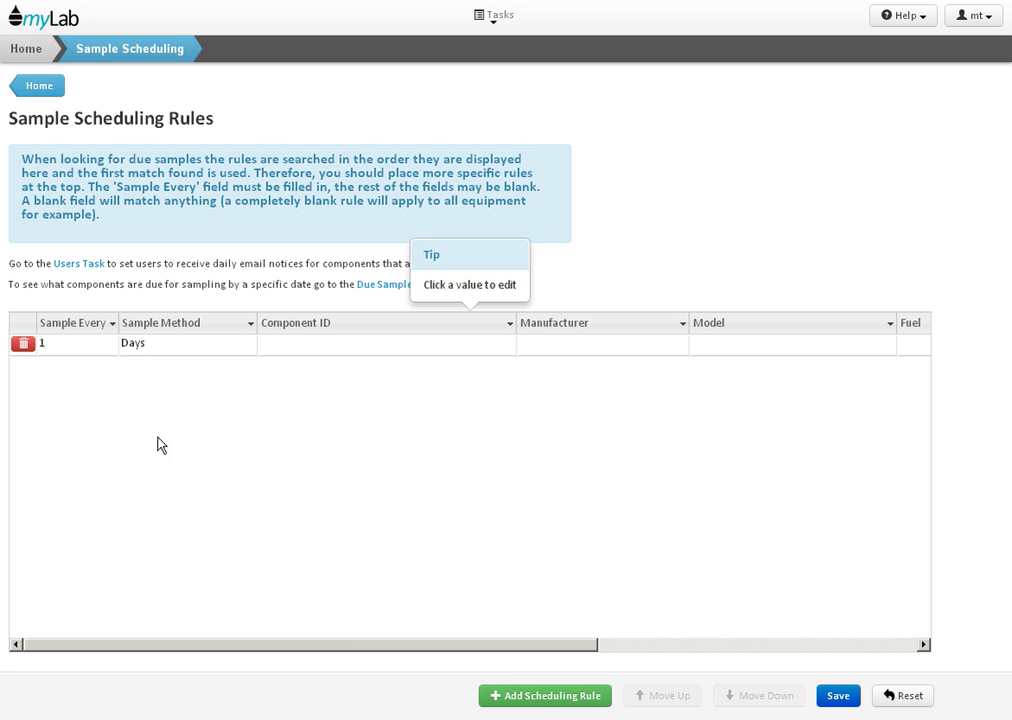
click(62, 350)
text(3)
click(232, 352)
click(247, 346)
click(181, 394)
Step: Restrict the 3-month scheduling rule to the ENGINE component ID, leaving the manufacturer blank
click(495, 350)
click(506, 346)
scroll(507, 418, down, 15)
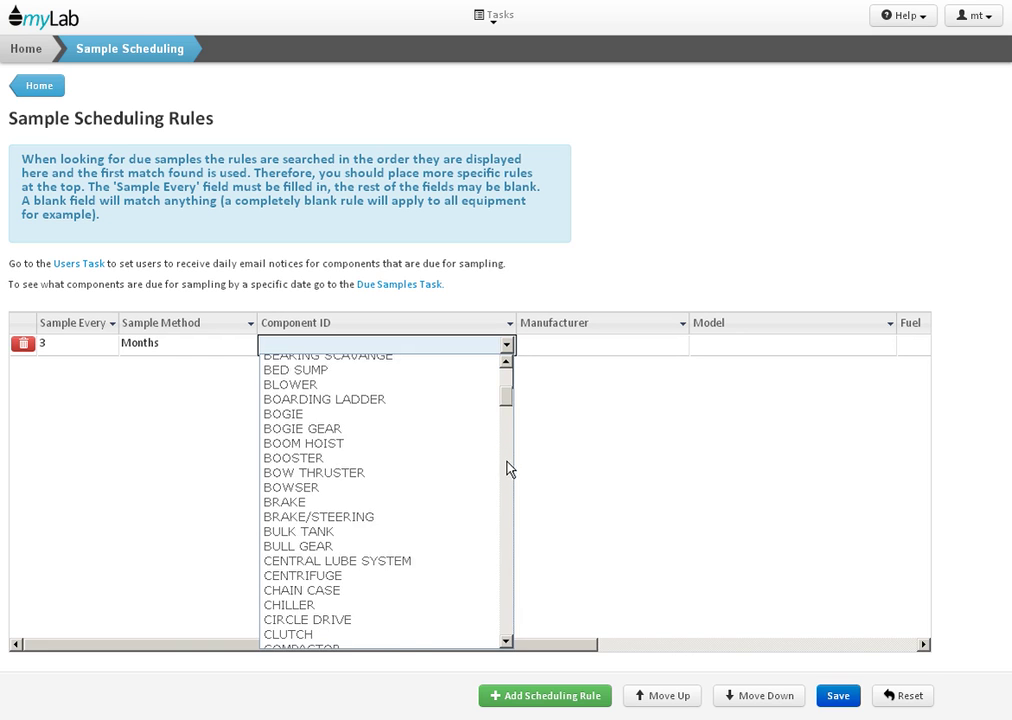
scroll(506, 458, down, 6)
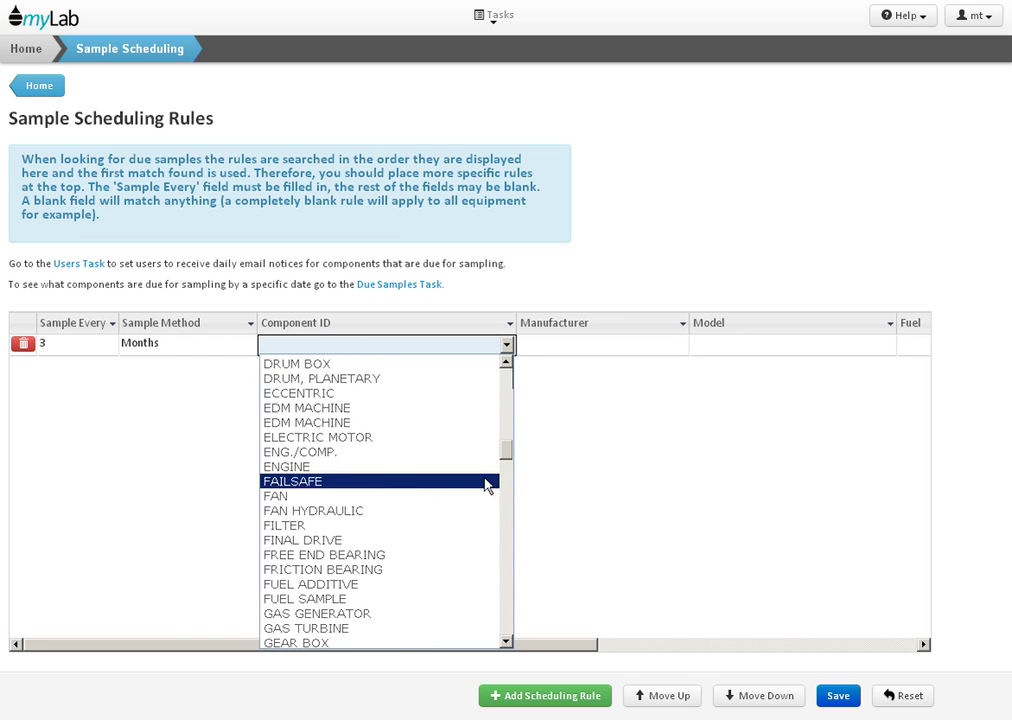
click(331, 467)
click(541, 352)
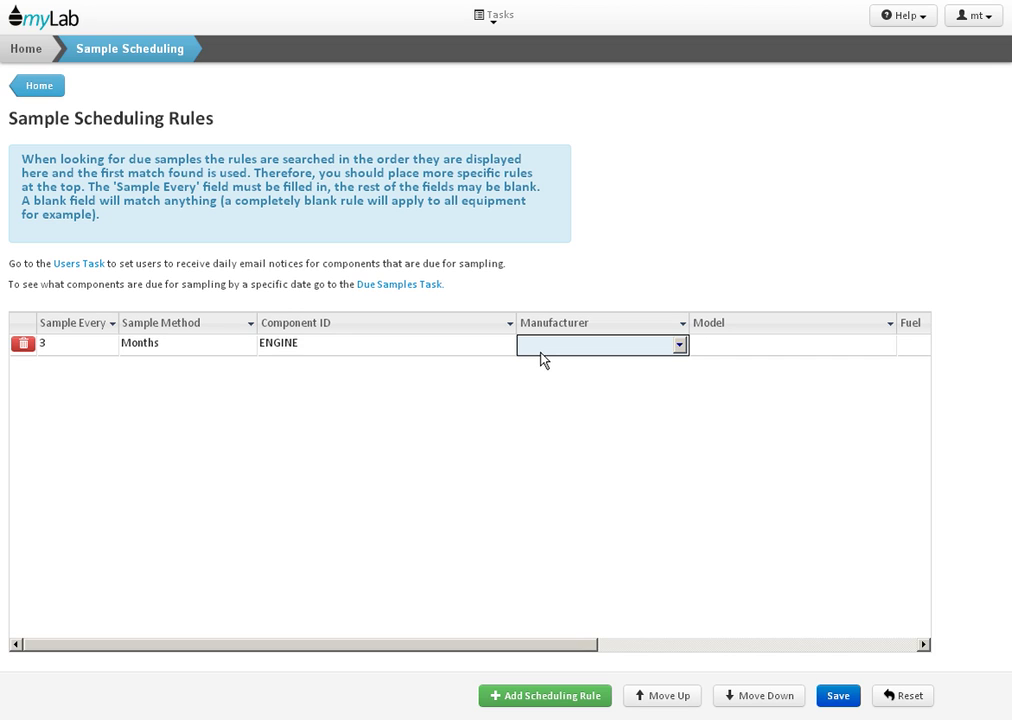
Step: Add a second global scheduling rule that samples every 6 months, leaving its component ID blank
click(538, 695)
click(73, 372)
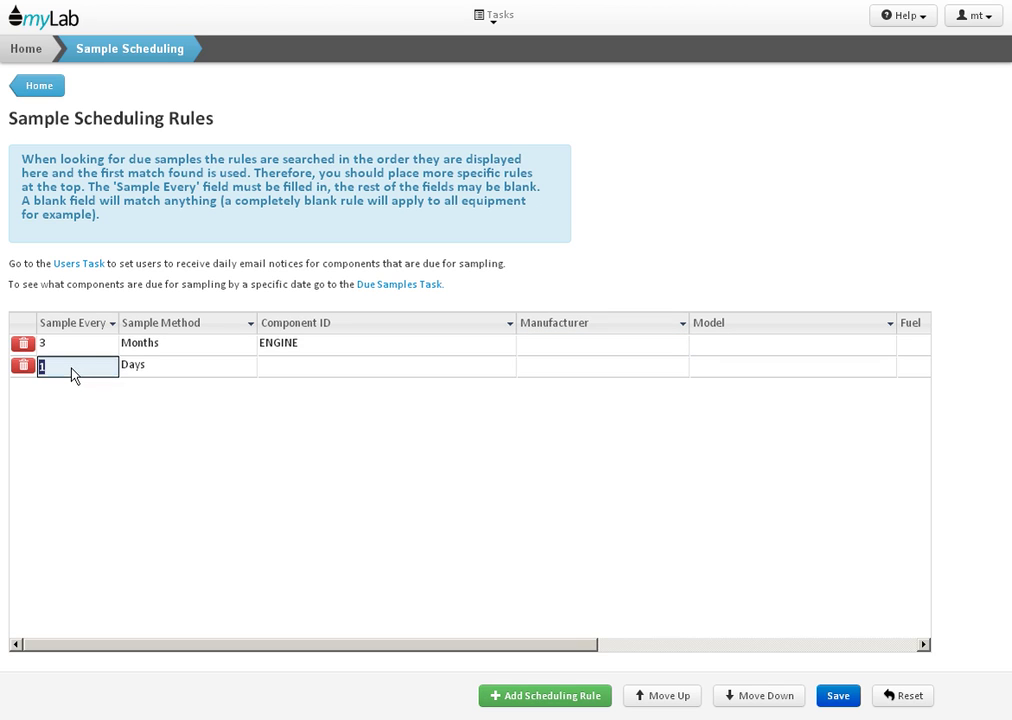
text(6)
key(Tab)
click(247, 368)
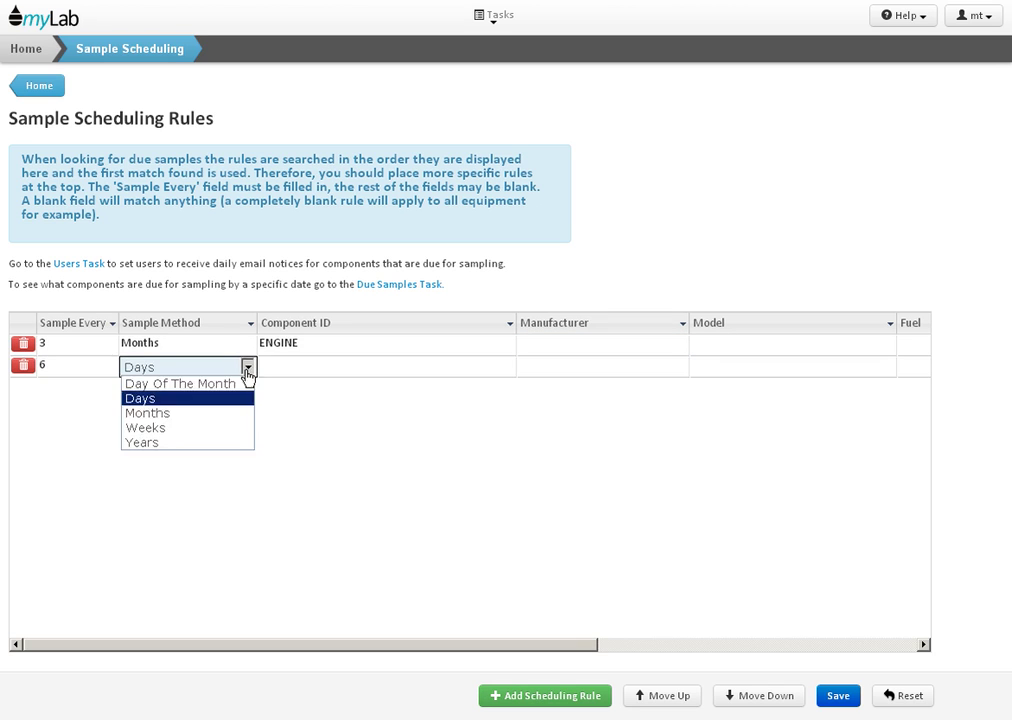
click(260, 413)
click(333, 372)
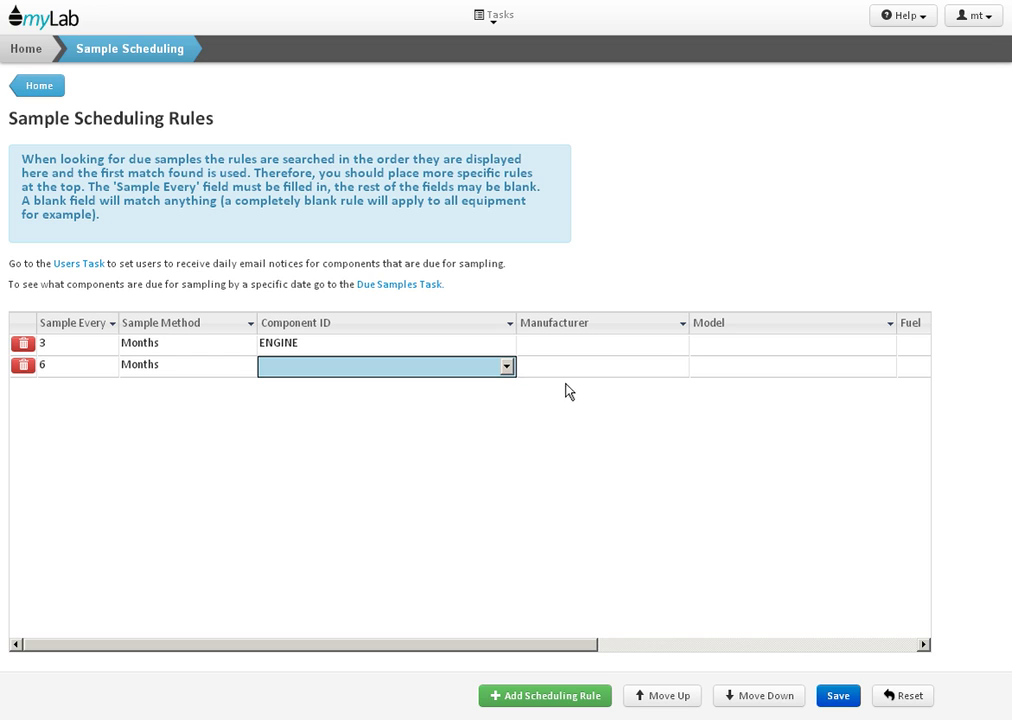
Step: Move the ENGINE rule below the 6-month rule and back above it, and save the scheduling rules
click(470, 348)
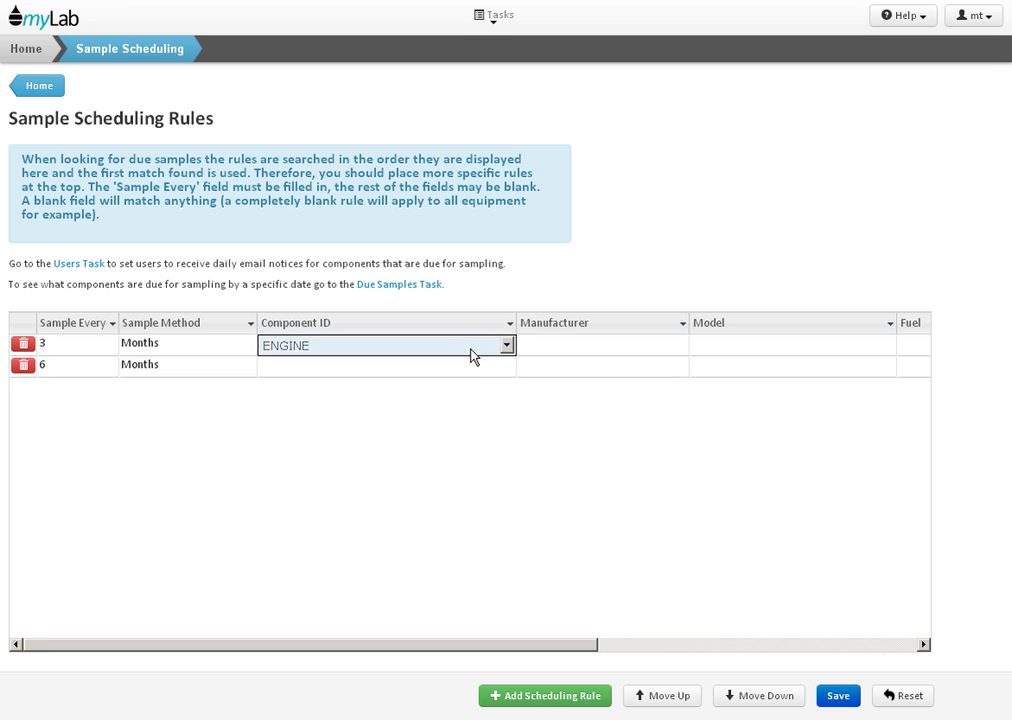
click(742, 697)
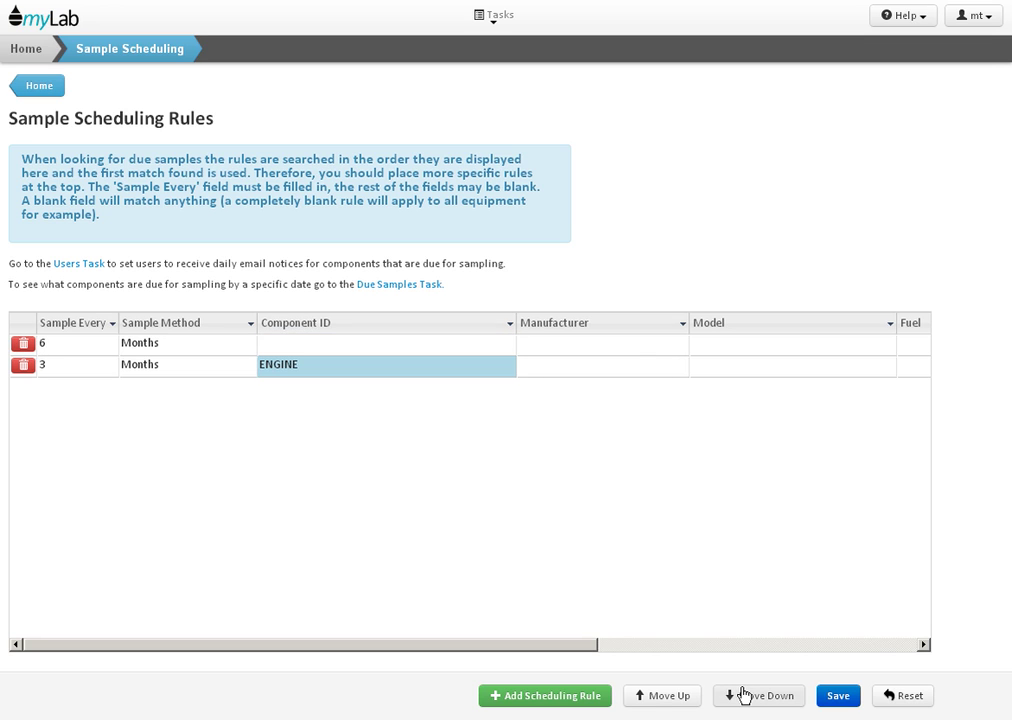
click(655, 700)
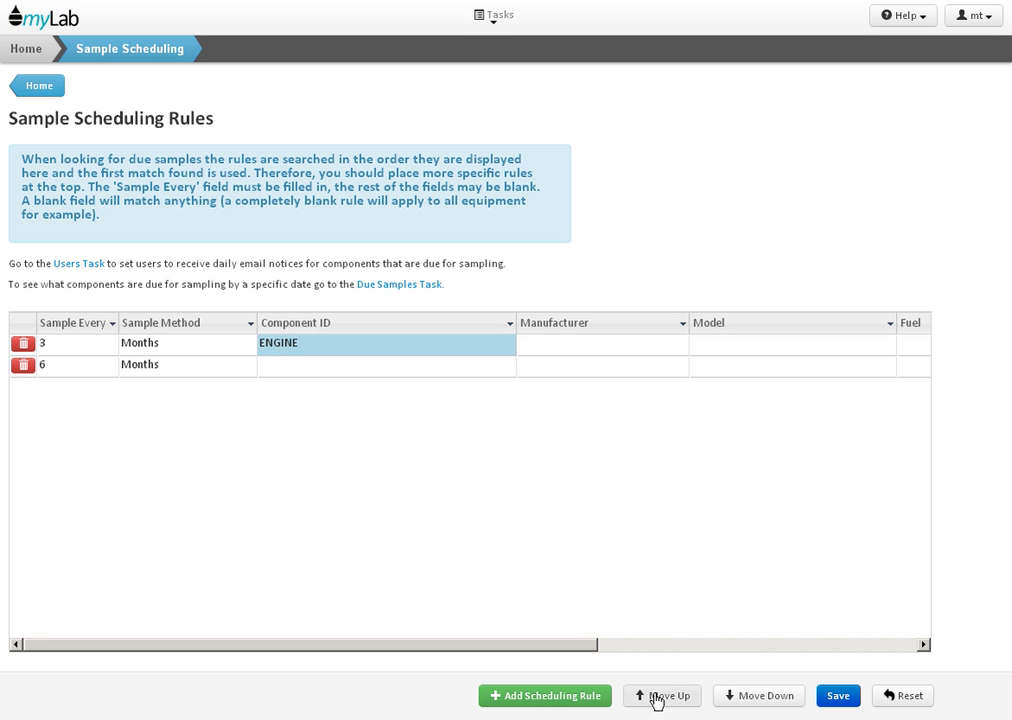
click(836, 698)
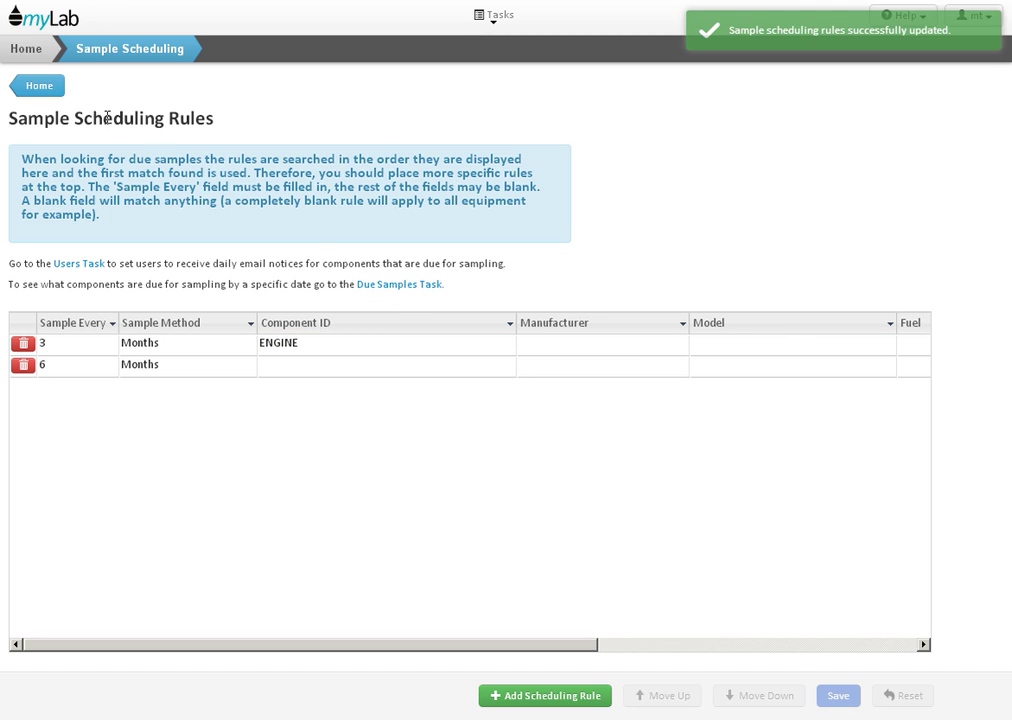
Step: Generate the Equipment Sample Scheduling summary report for MYLAB TEST 1 and review the components' sampling dates, intervals and rule sources
click(38, 58)
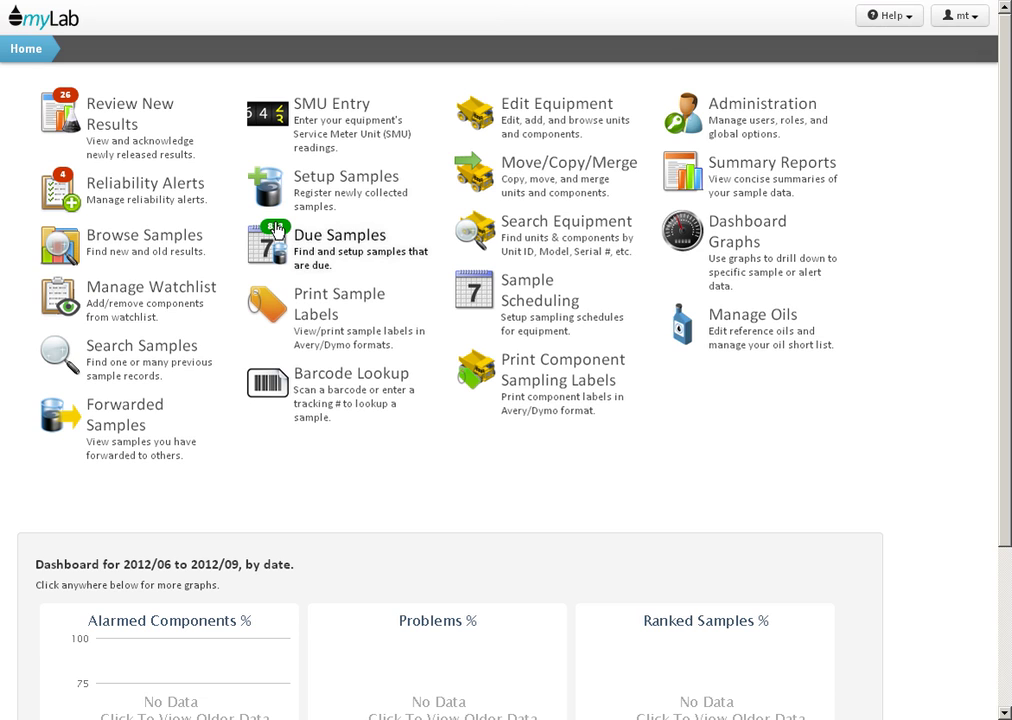
click(748, 184)
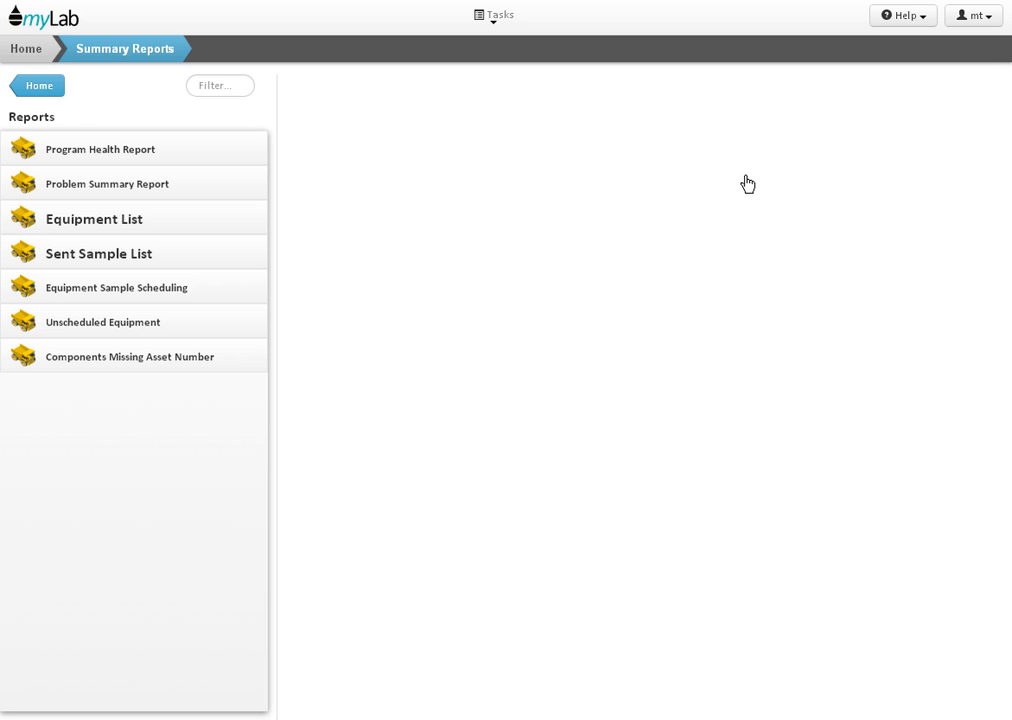
click(158, 289)
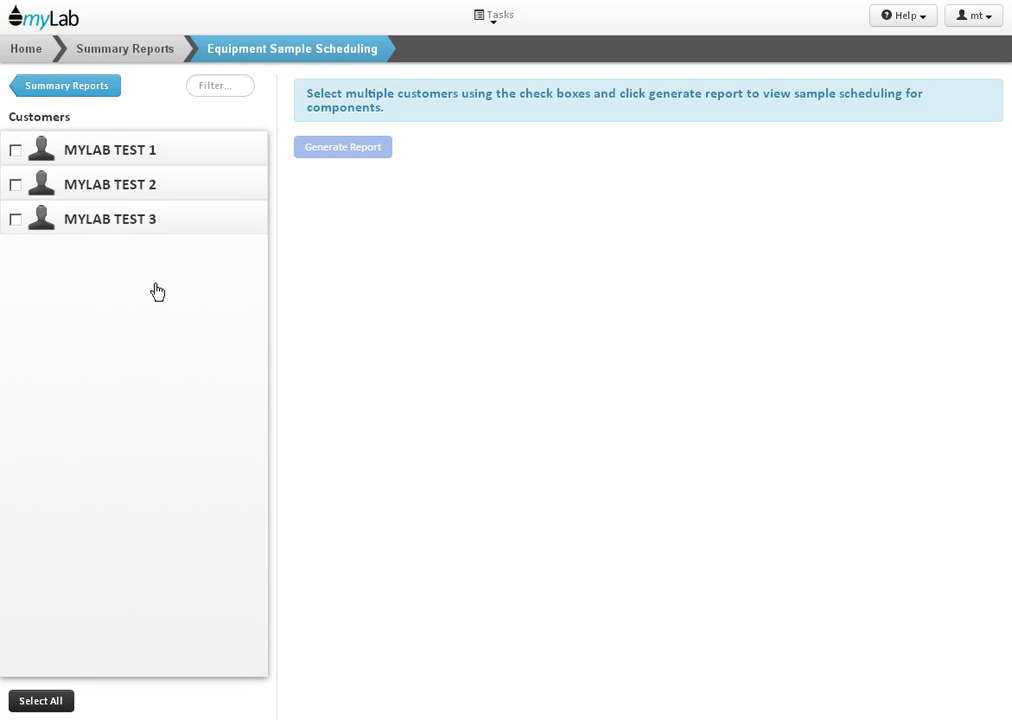
click(124, 161)
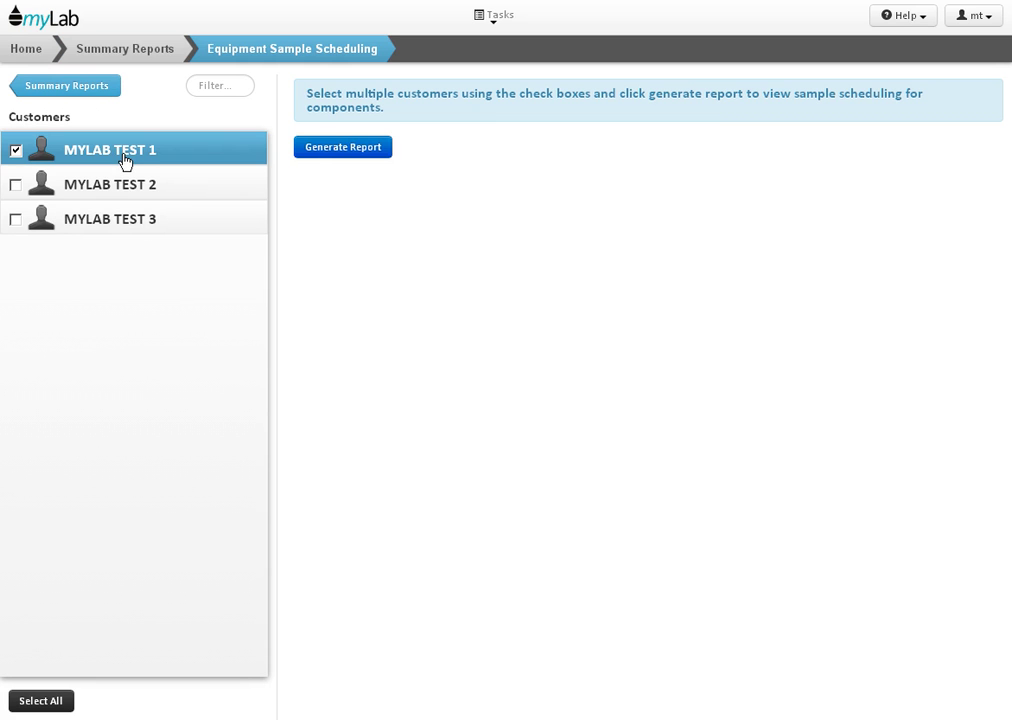
click(335, 153)
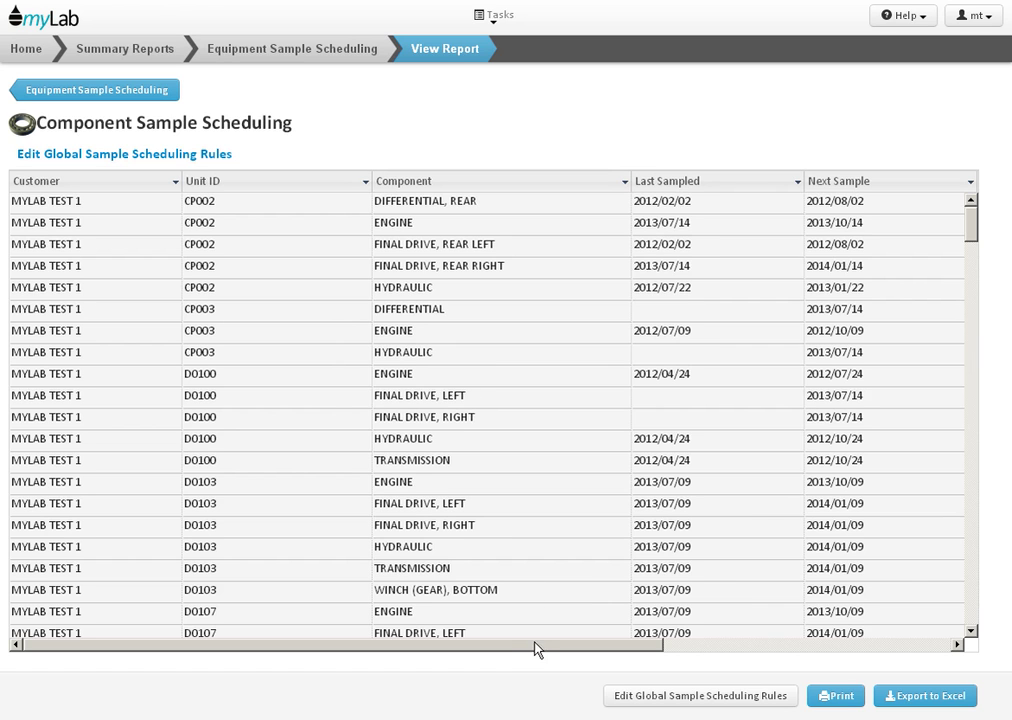
drag(510, 650, 723, 640)
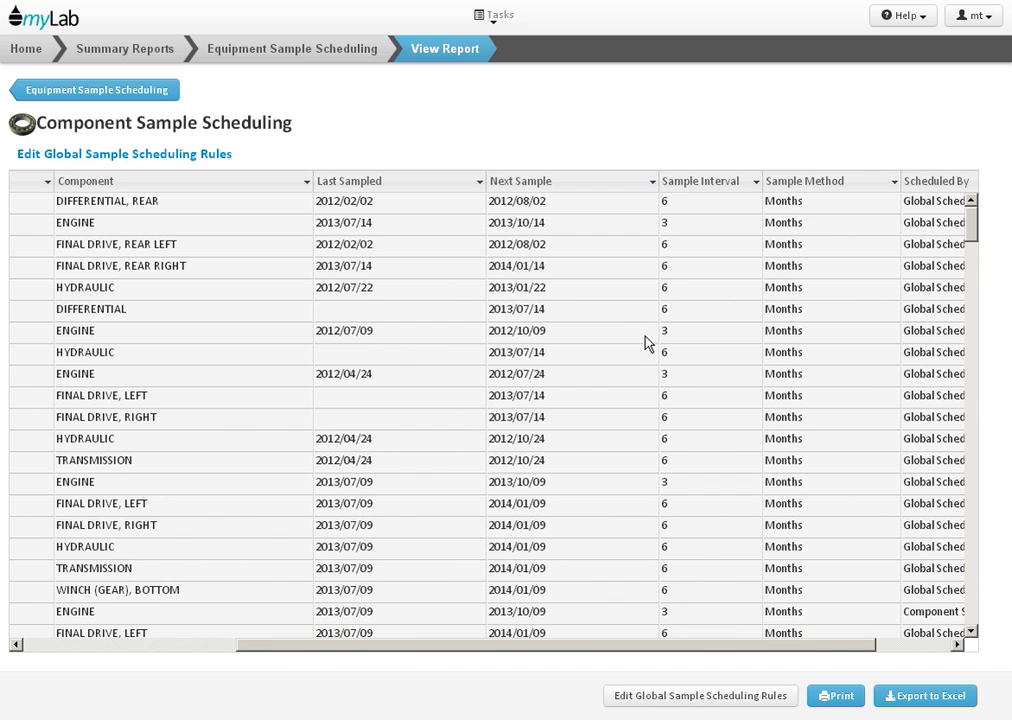
scroll(665, 302, down, 10)
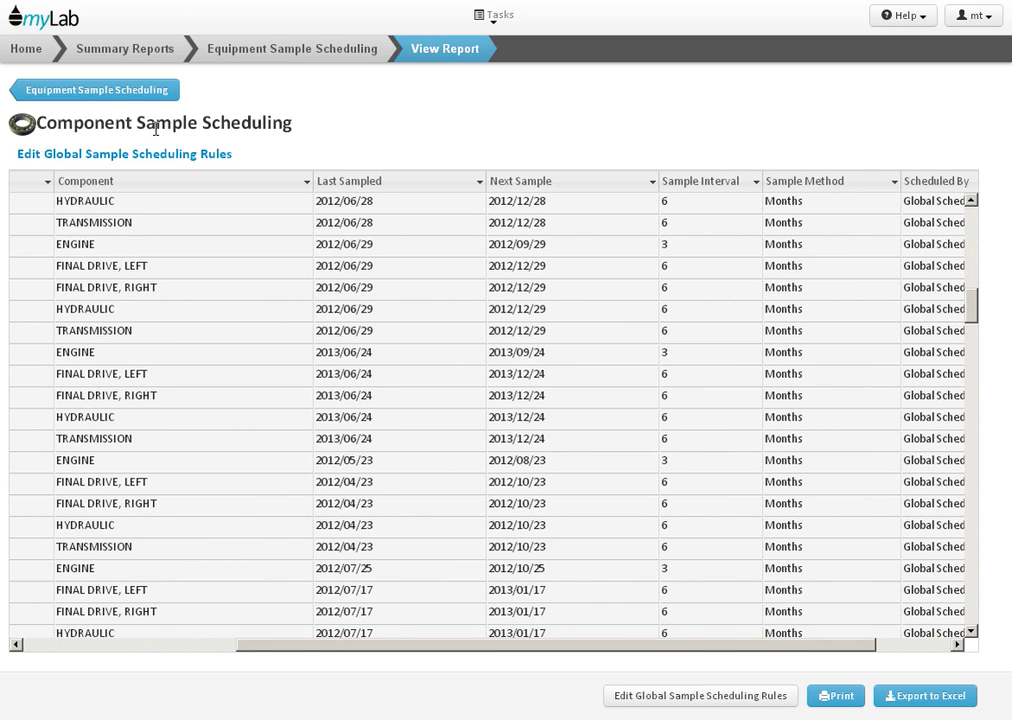
Step: Generate the Unscheduled Equipment summary report for MYLAB TEST 1
click(113, 55)
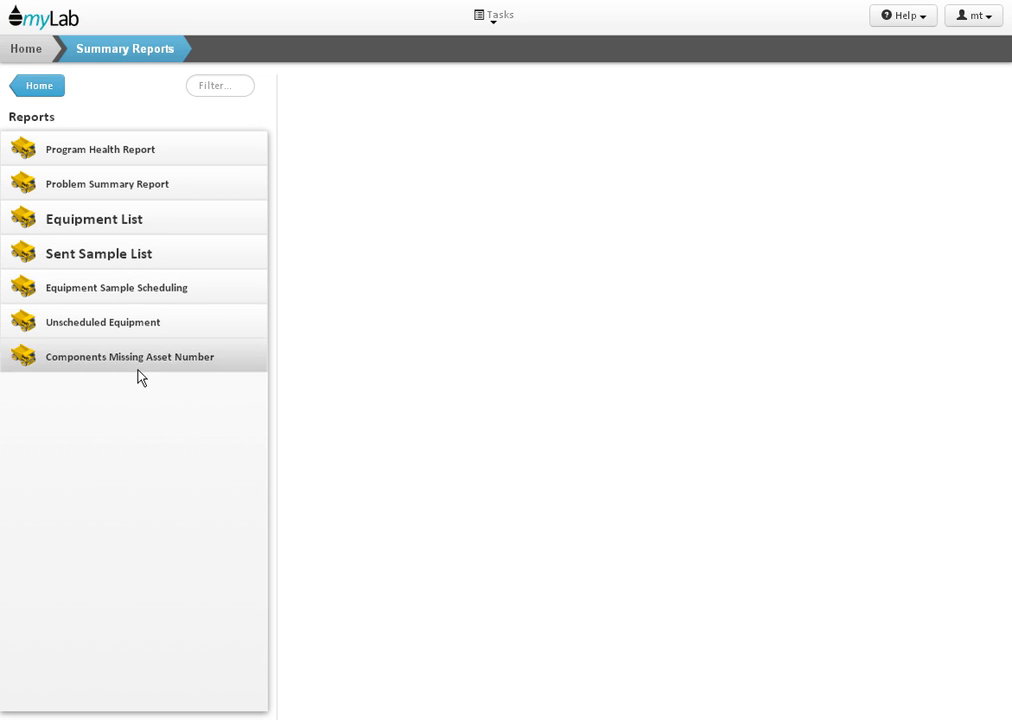
click(133, 324)
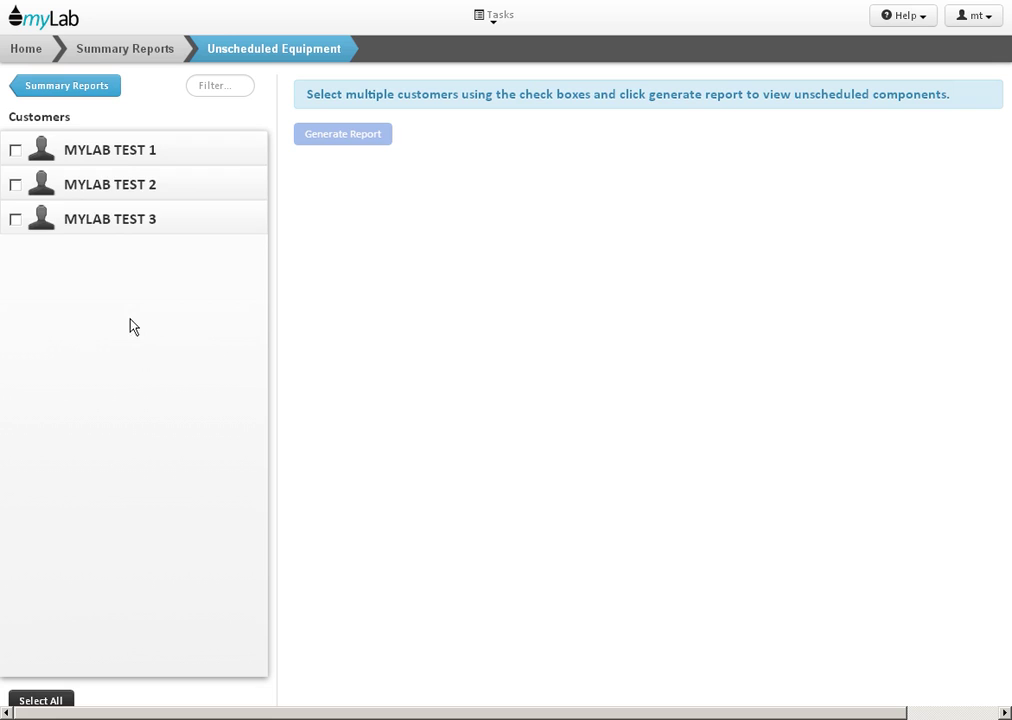
click(117, 156)
click(326, 138)
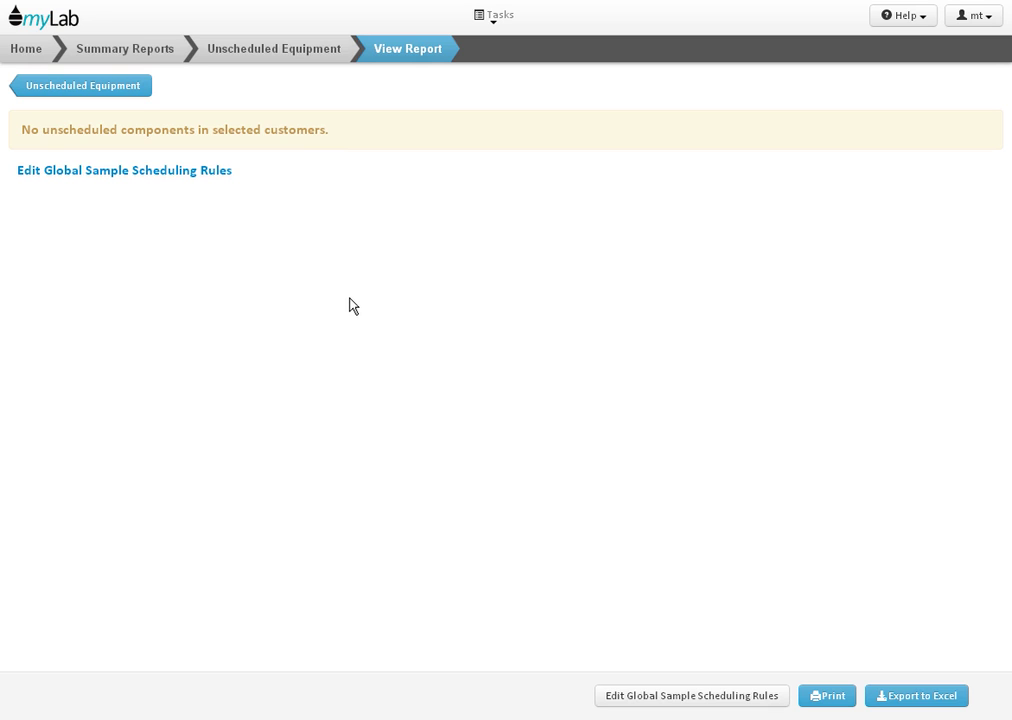
Step: Find the components due for sampling on or before 2013/07/14 and look through the list
click(24, 55)
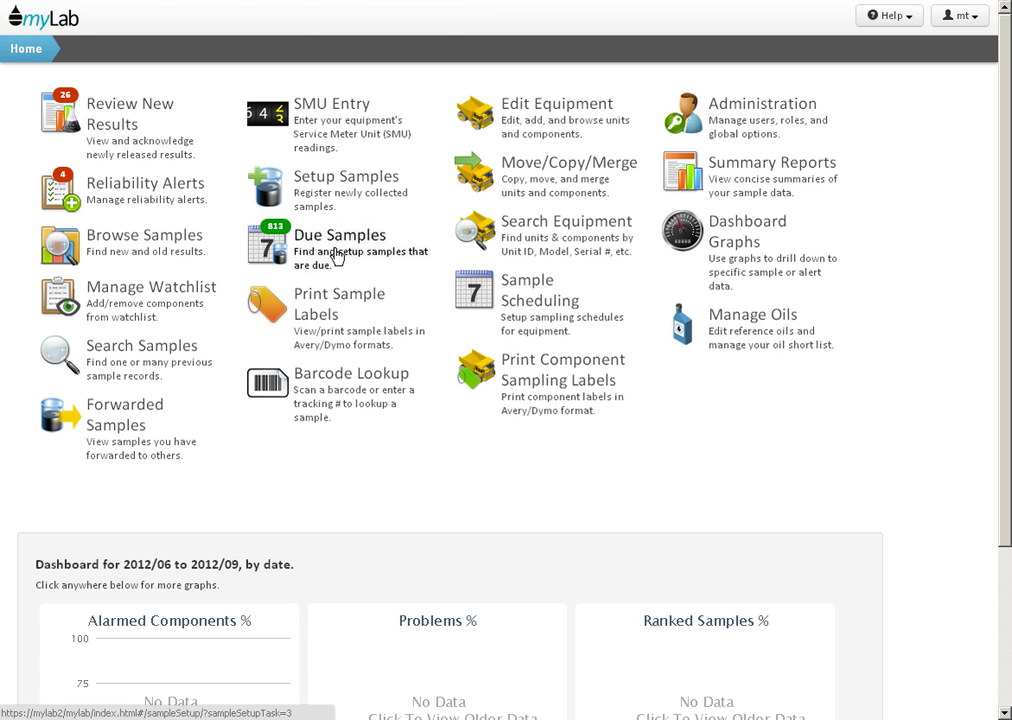
click(336, 256)
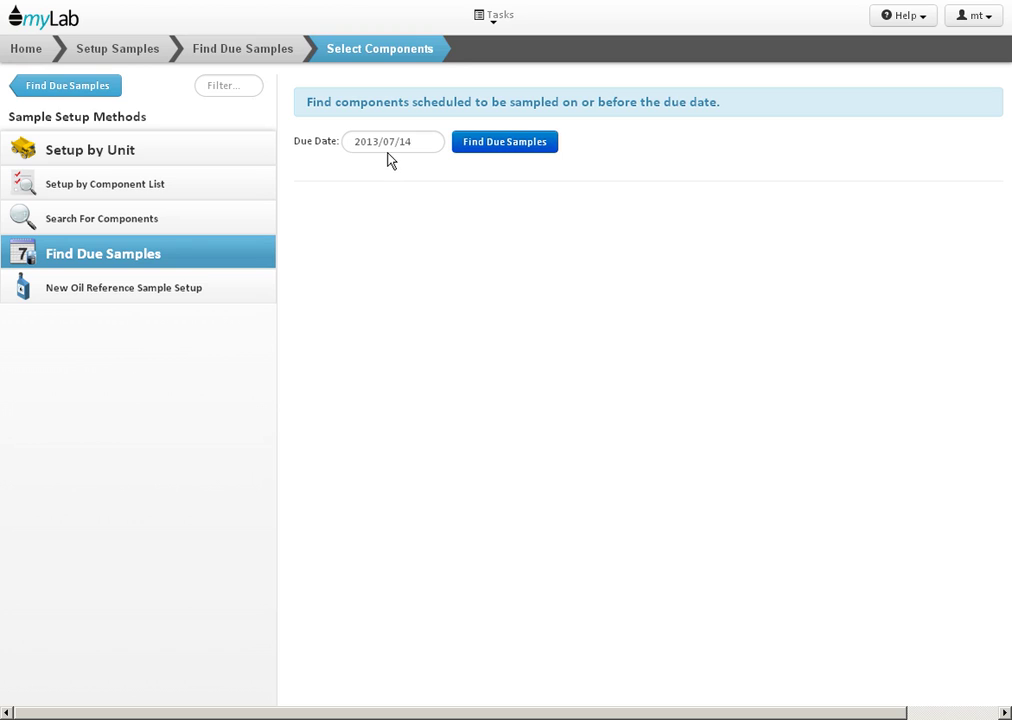
click(510, 145)
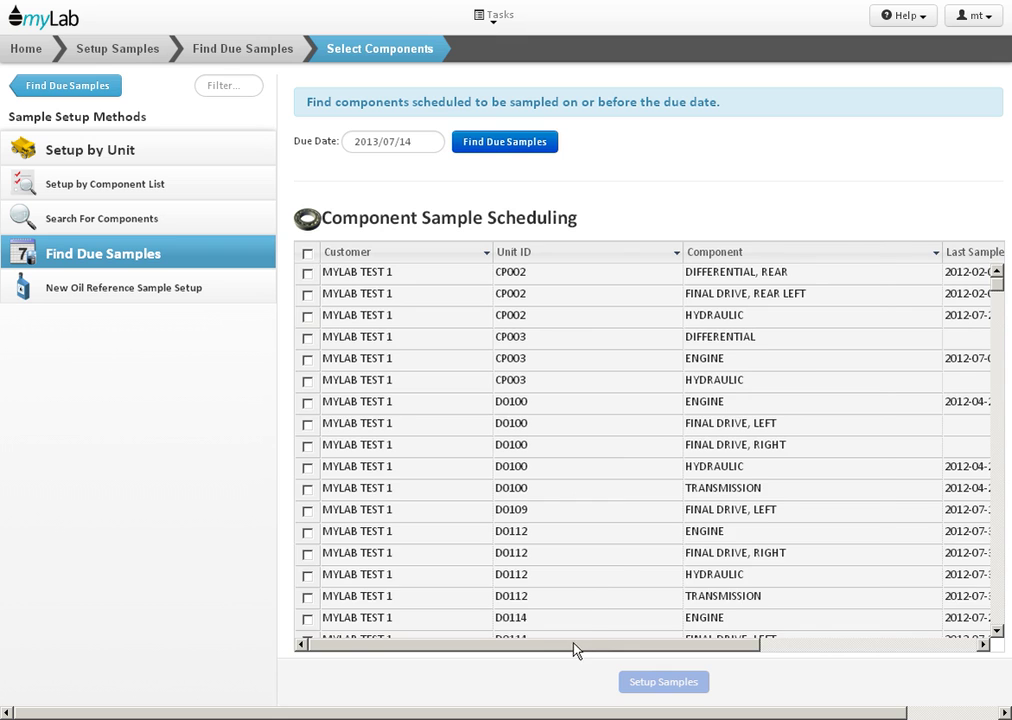
drag(575, 650, 675, 651)
scroll(574, 522, down, 10)
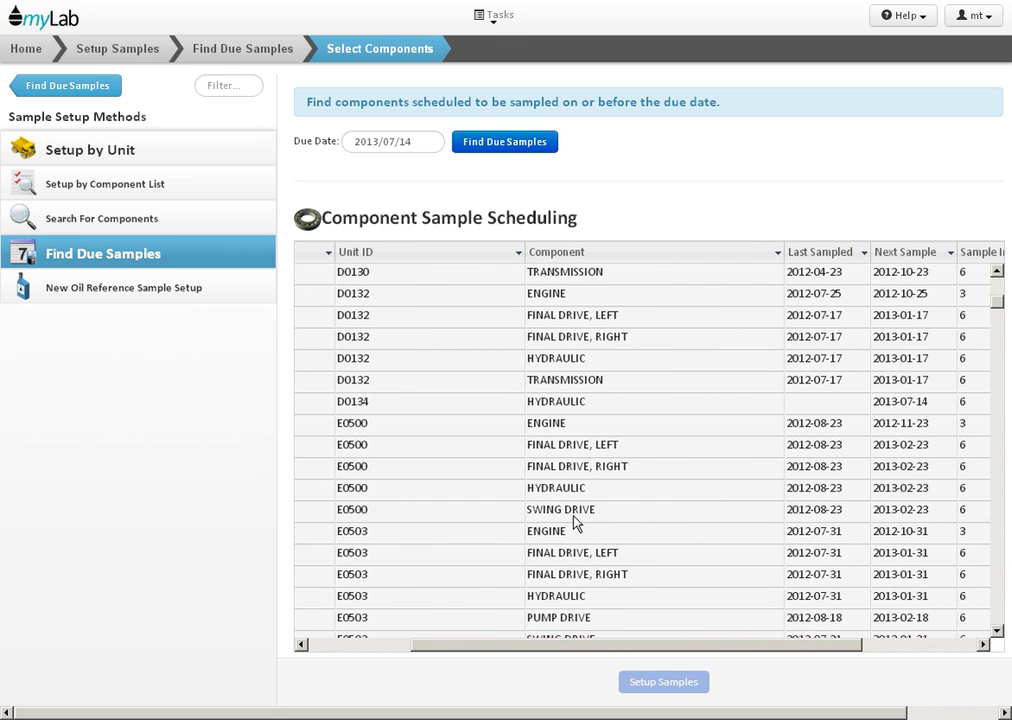
drag(597, 645, 470, 651)
Step: Set up samples for D0132's left and right final drives, D0132's transmission and D0134's hydraulic component
click(307, 316)
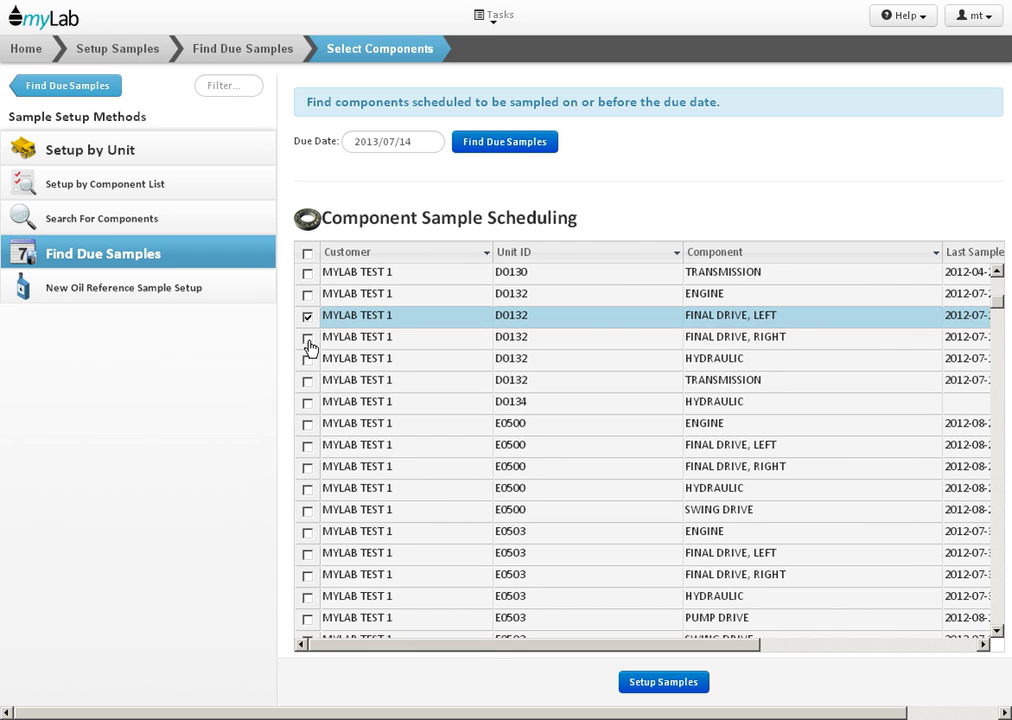
click(307, 338)
click(307, 381)
click(308, 405)
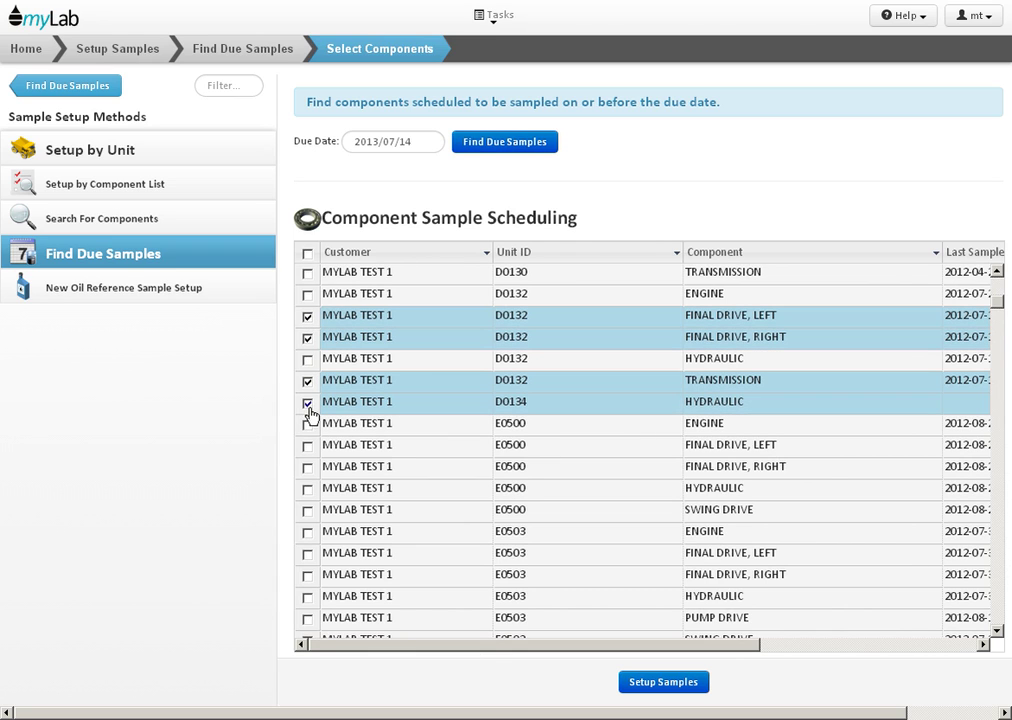
click(659, 684)
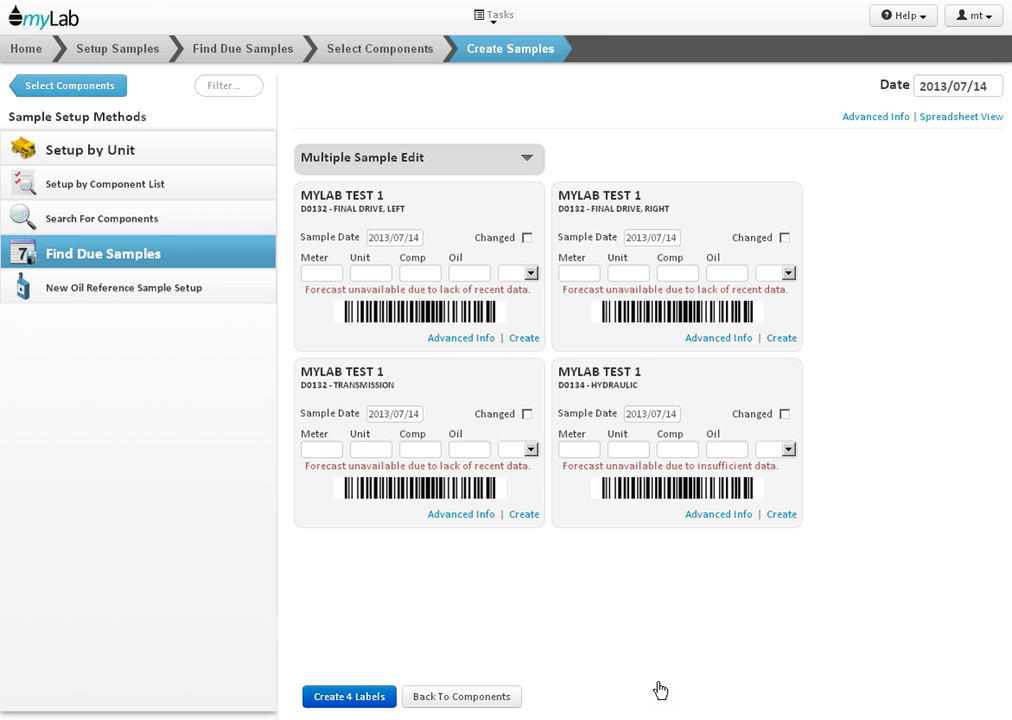